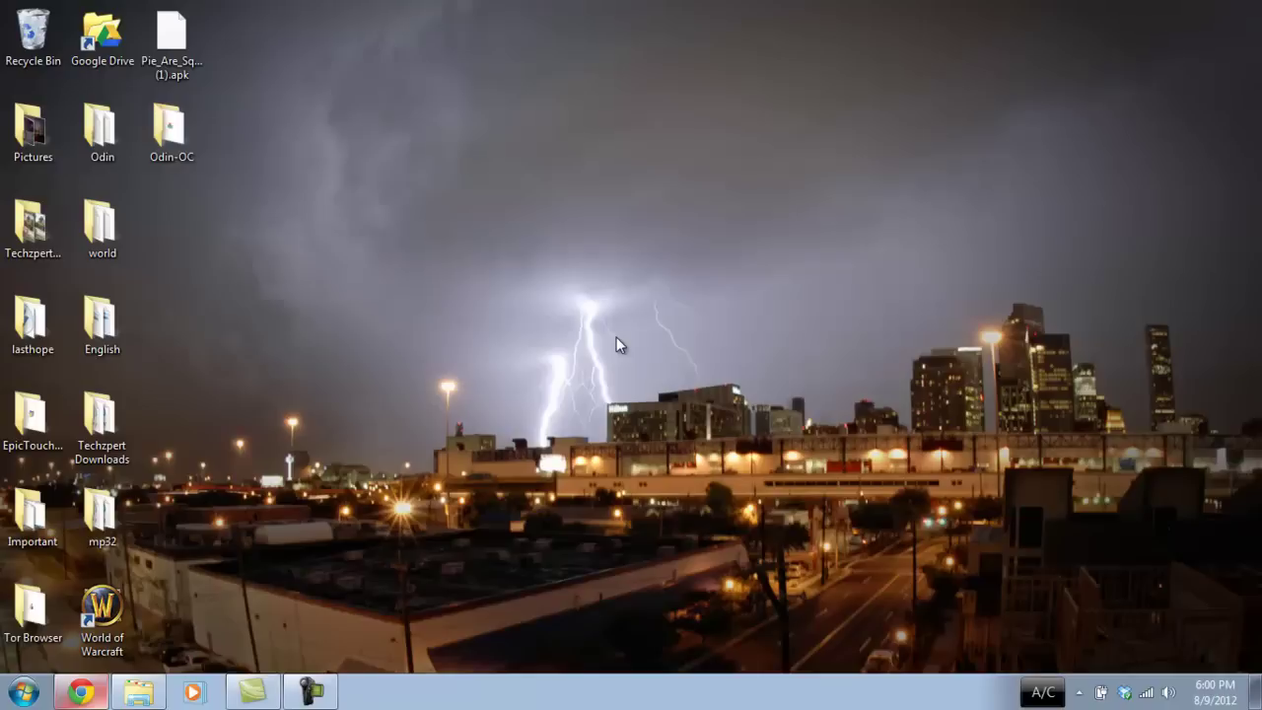
# Step: Bring the Chrome window showing Samsung's Download Center back to the front
pyautogui.hotkey('alt', 'Tab')
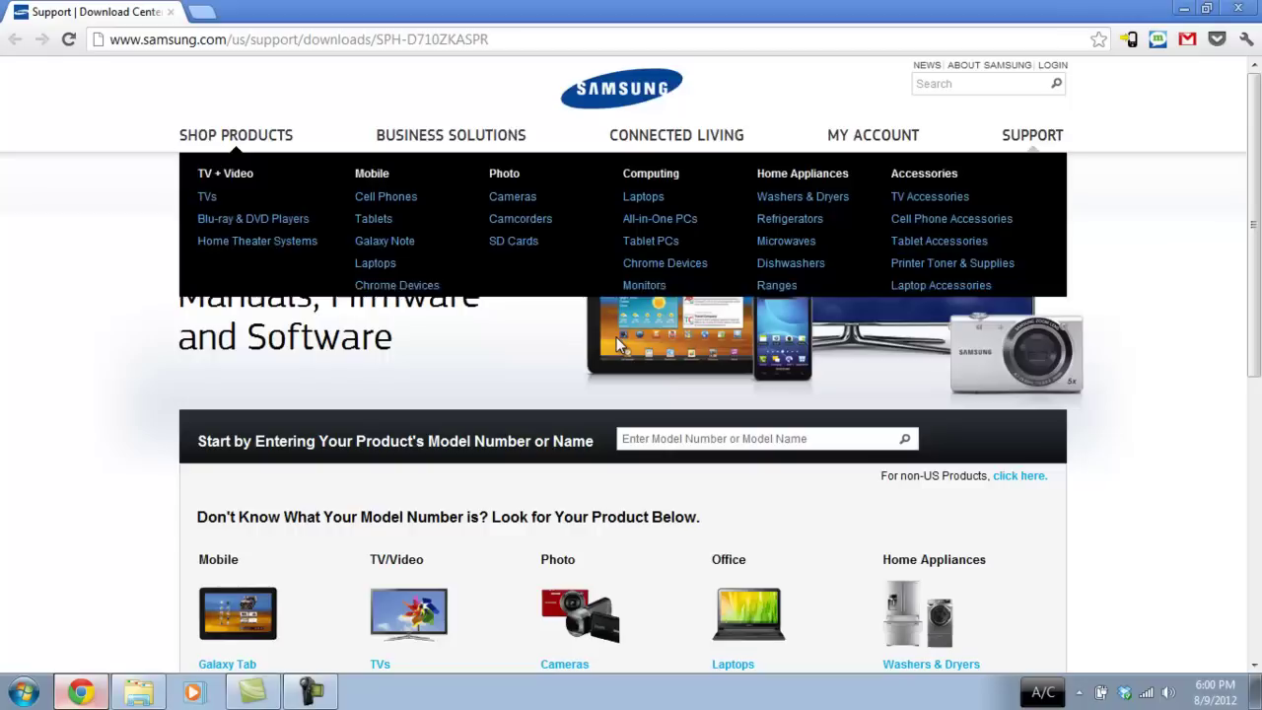
# Step: Put Chrome away after reviewing the SPH-D710 downloads page, revealing the Windows desktop
pyautogui.press('super+d')
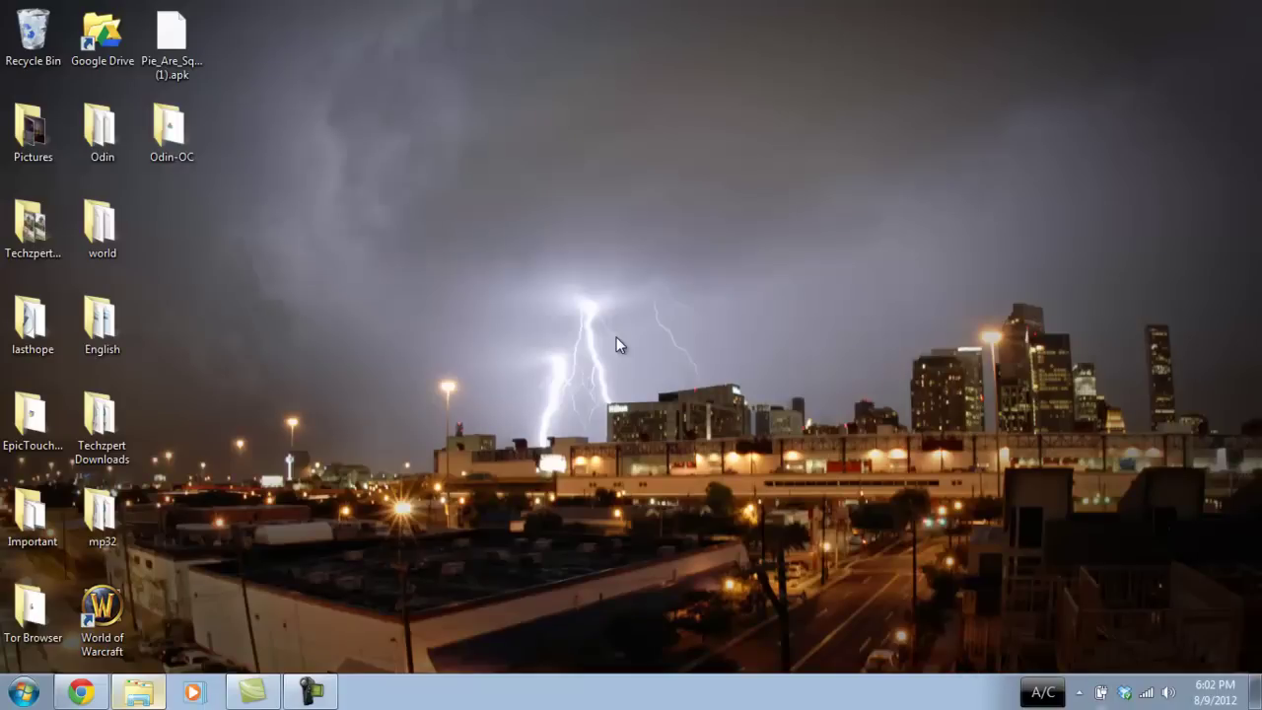
# Step: Wait until all Samsung SPH-D710 drivers report ready, then close the driver installation window
pyautogui.press('super+b')
pyautogui.press('Return')
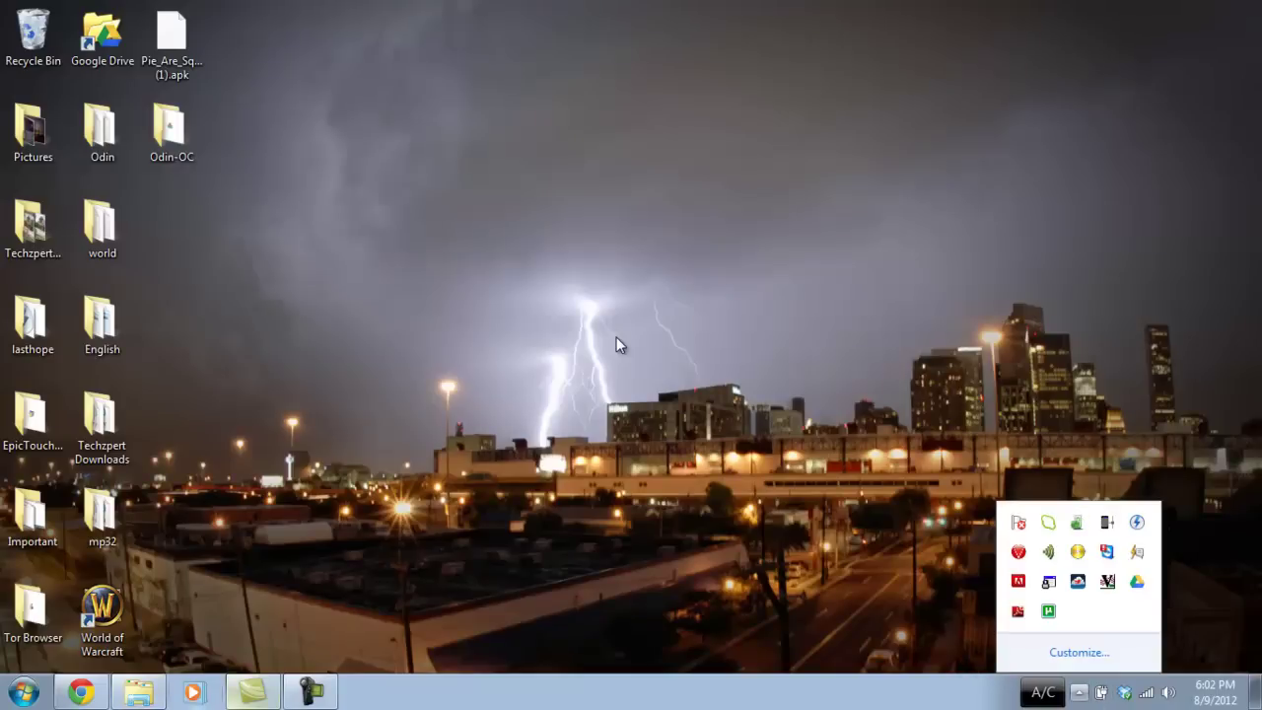
pyautogui.press('super+1')
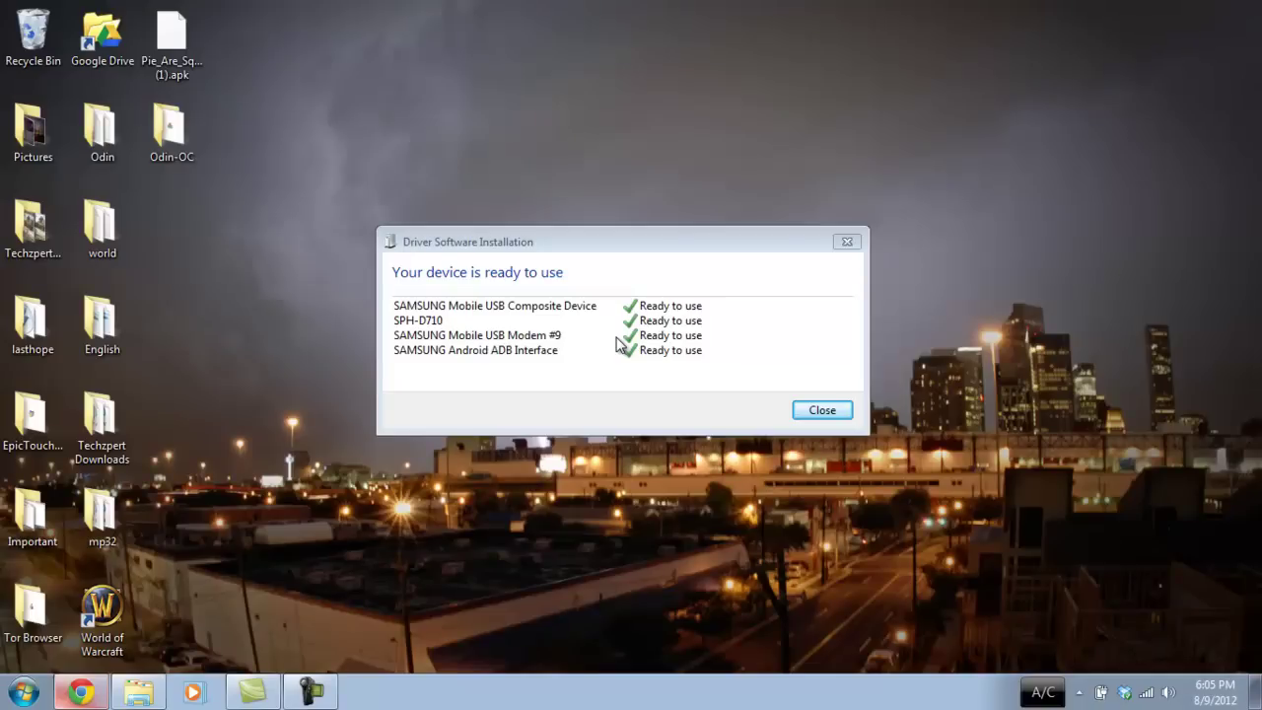
pyautogui.press('Return')
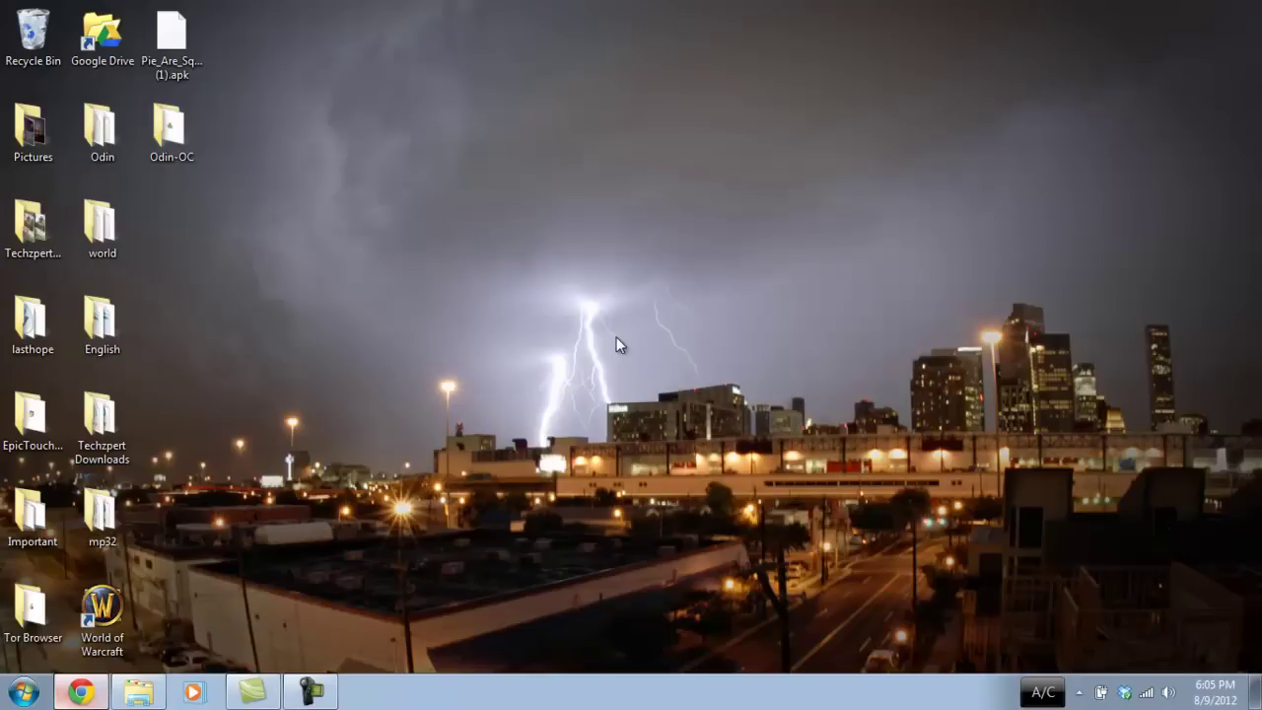
# Step: Open the SPH-D710 from Computer's Portable Devices, showing Phone storage with 10.3 GB free of 11.5 GB
pyautogui.press('super')
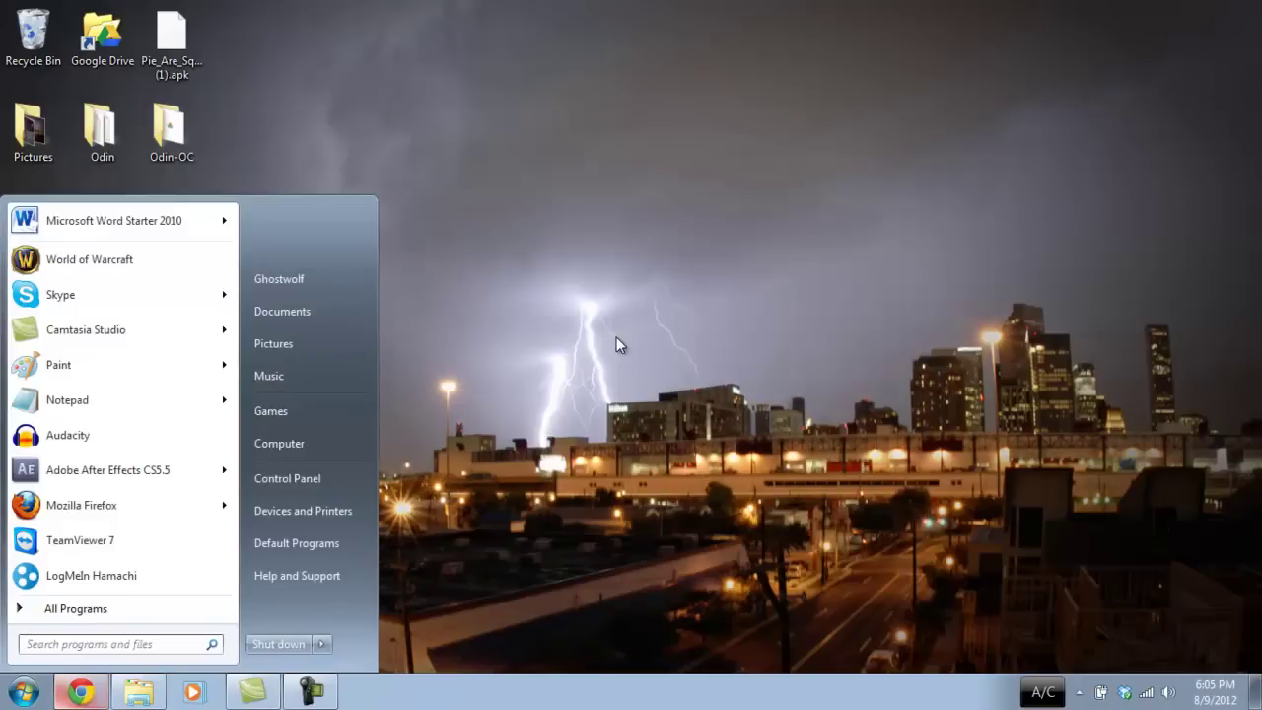
pyautogui.press('Down')
pyautogui.press('Return')
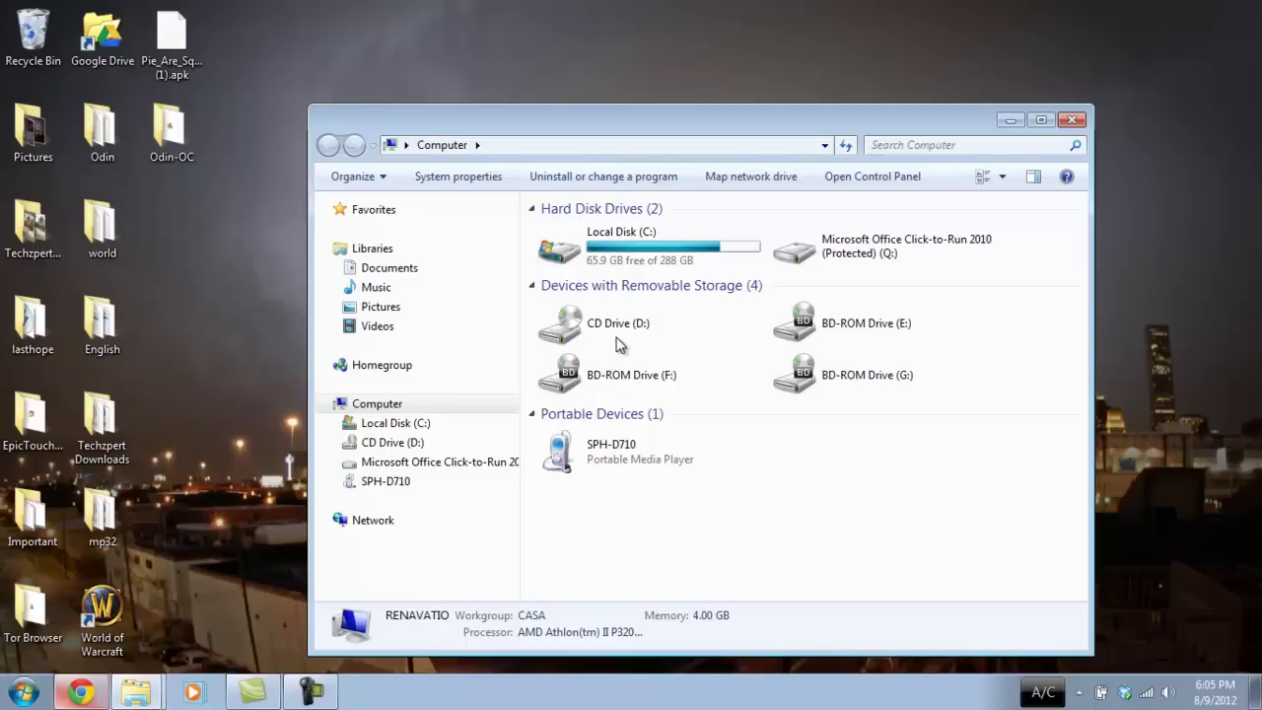
pyautogui.press('Tab')
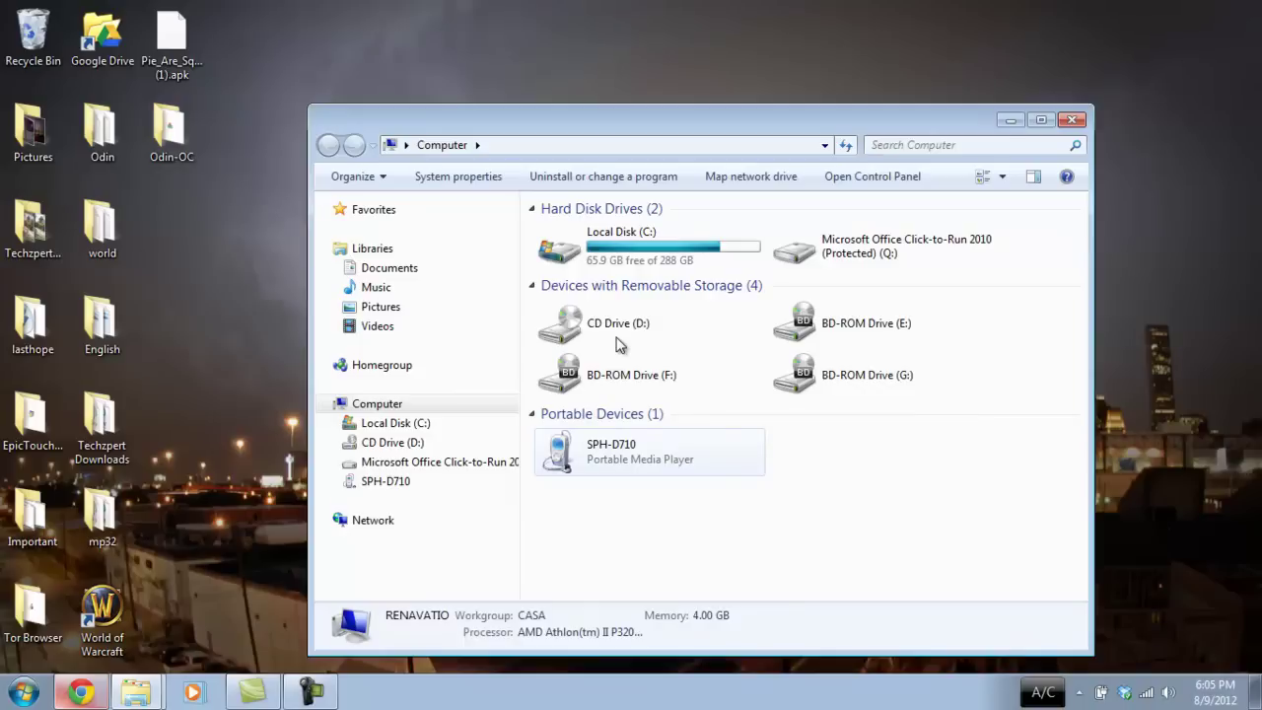
pyautogui.press('Return')
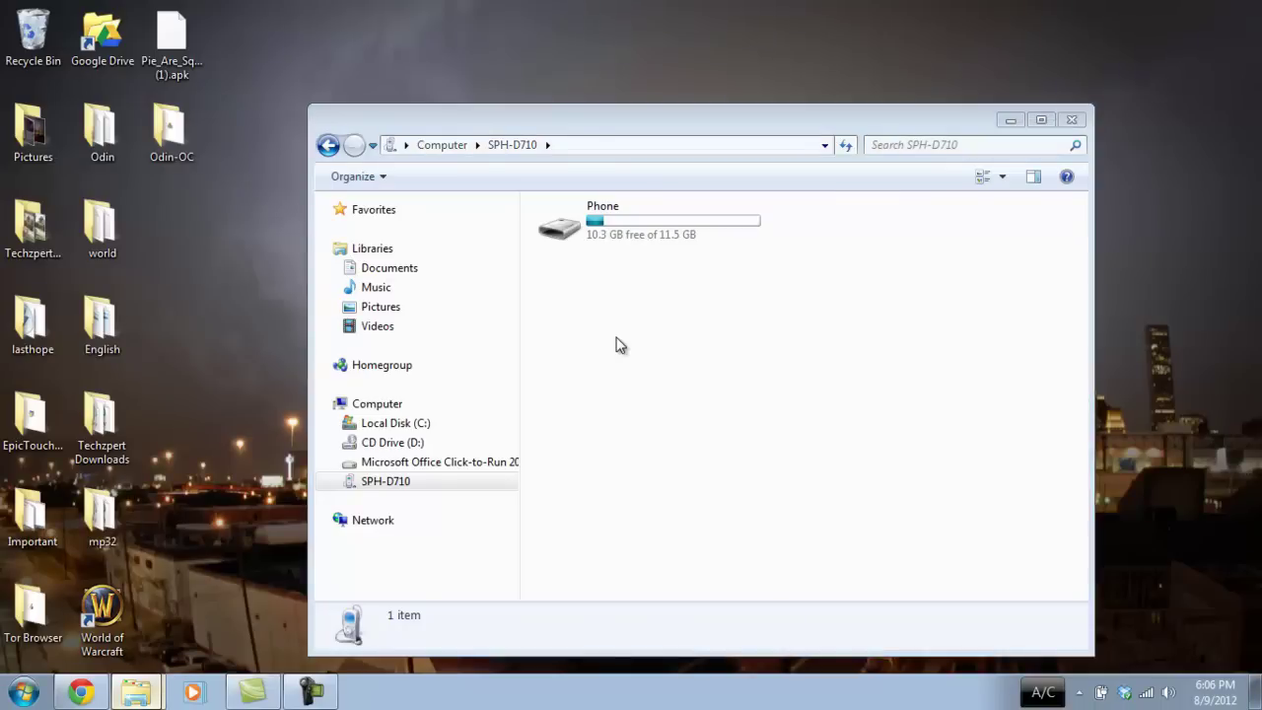
# Step: Open mp32 › Cage the Elephant and select track 06, Back Against The Wall
pyautogui.press('d')
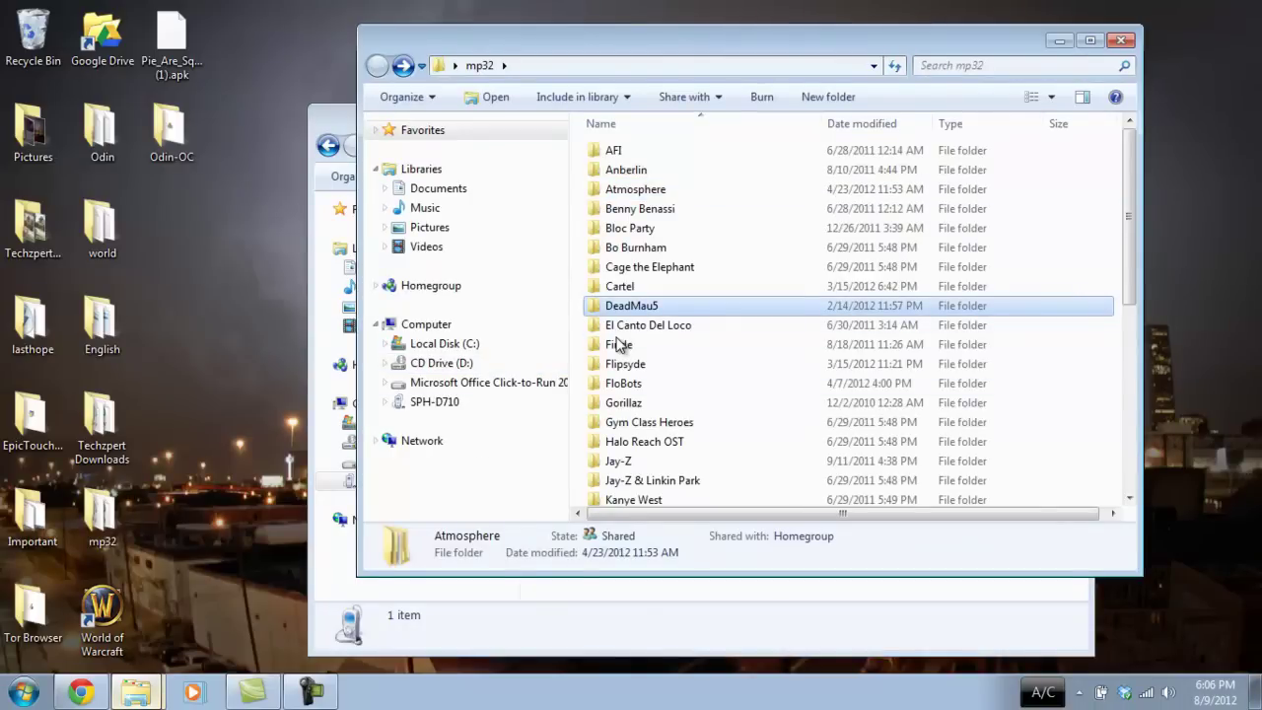
pyautogui.press('j')
pyautogui.press('j')
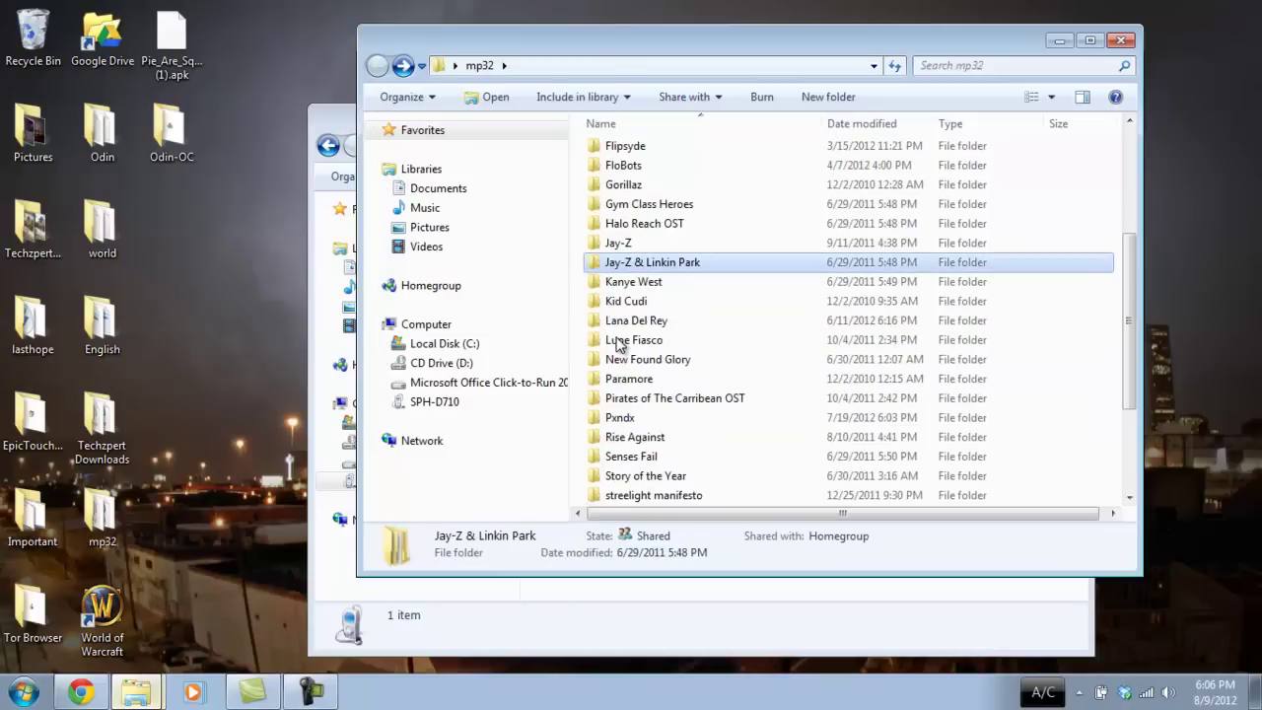
pyautogui.press('Return')
pyautogui.press('BackSpace')
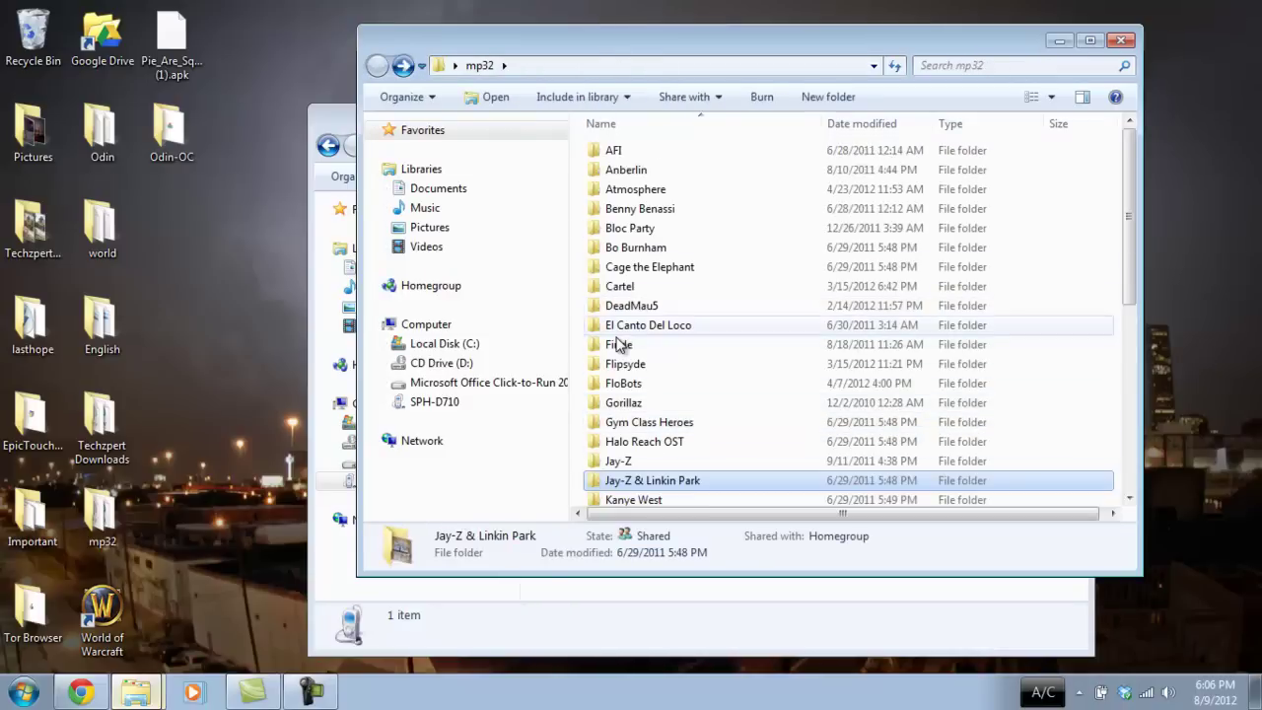
pyautogui.press('c')
pyautogui.press('Return')
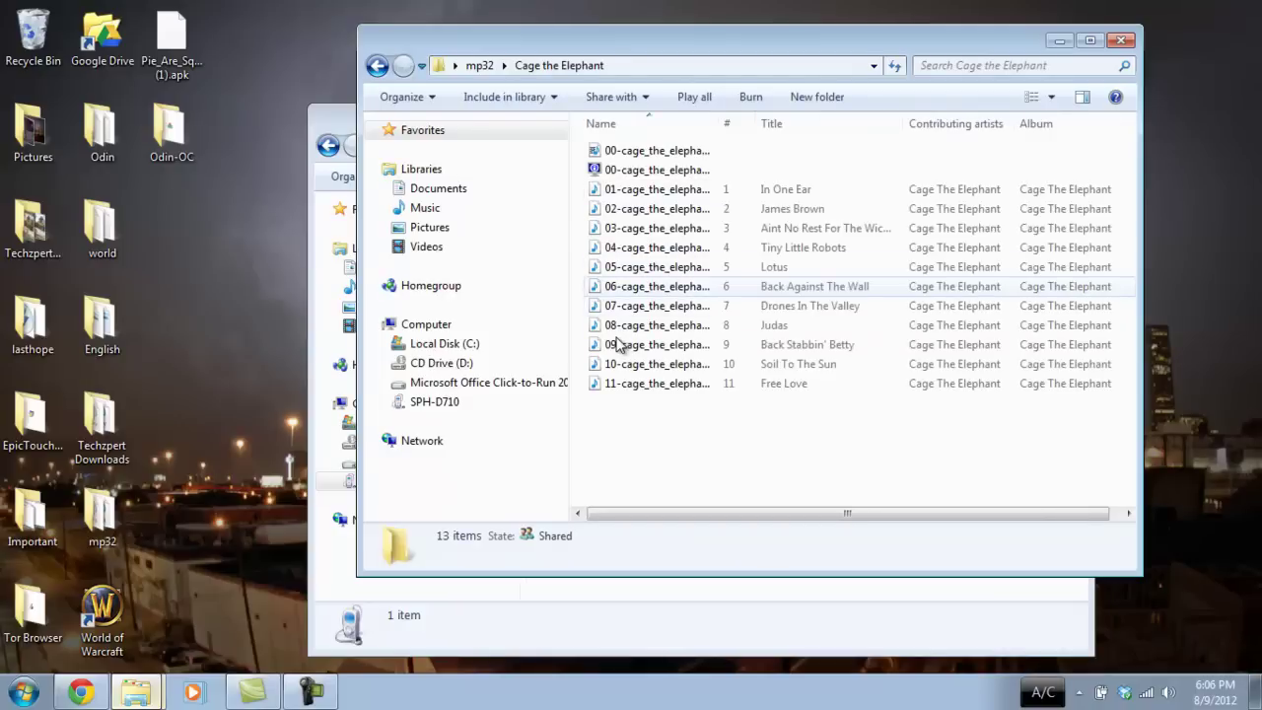
pyautogui.press('0')
pyautogui.press('6')
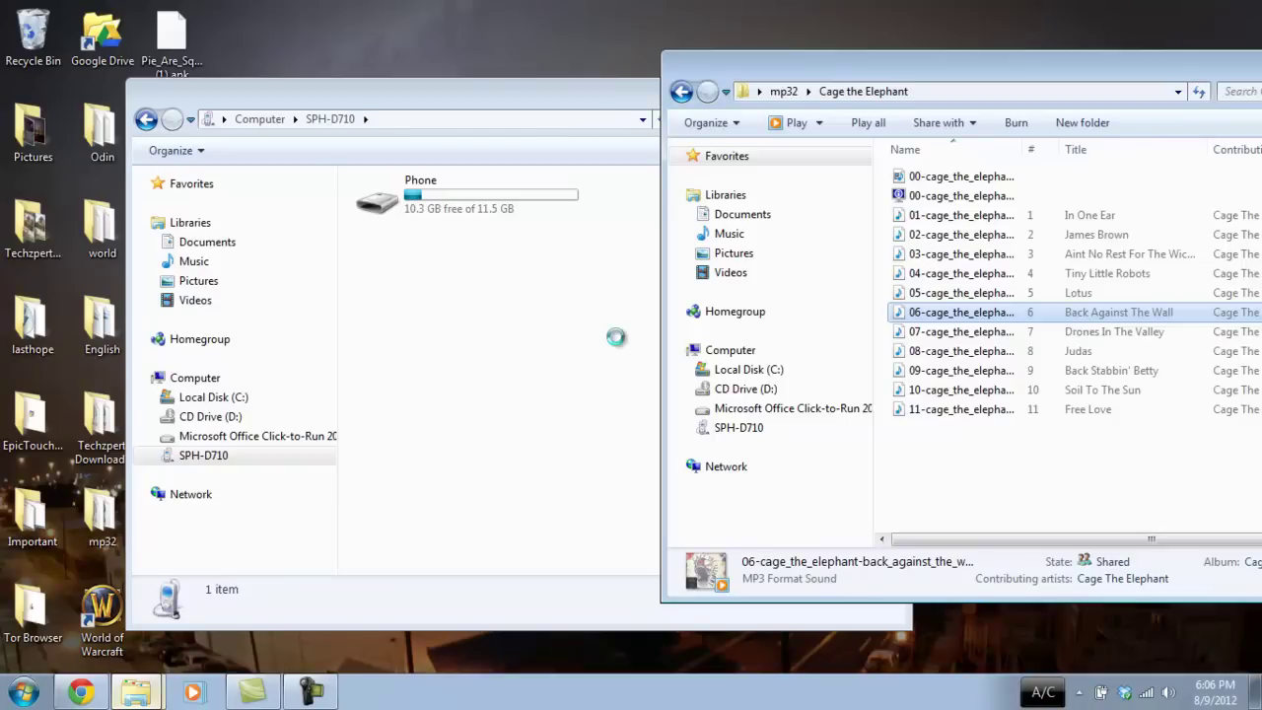
# Step: Copy the Back Against The Wall MP3 track
pyautogui.hotkey('shift', 'F10')
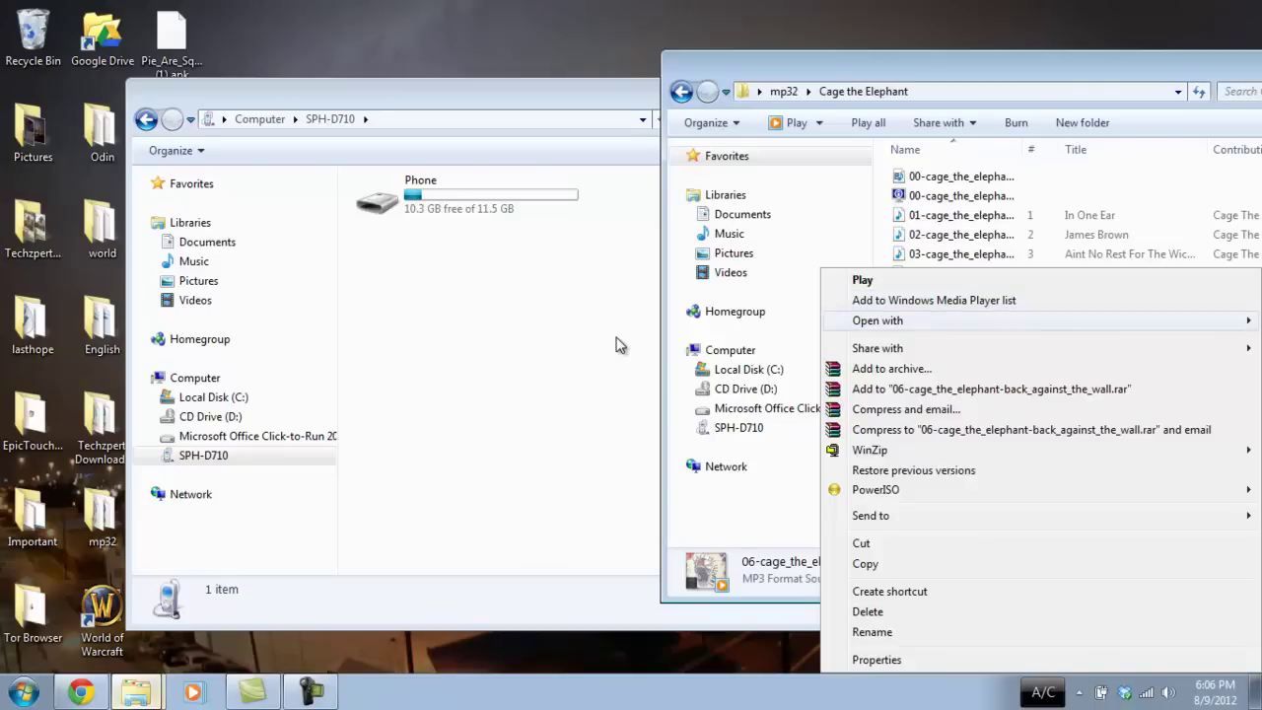
pyautogui.press('Down')
pyautogui.press('Return')
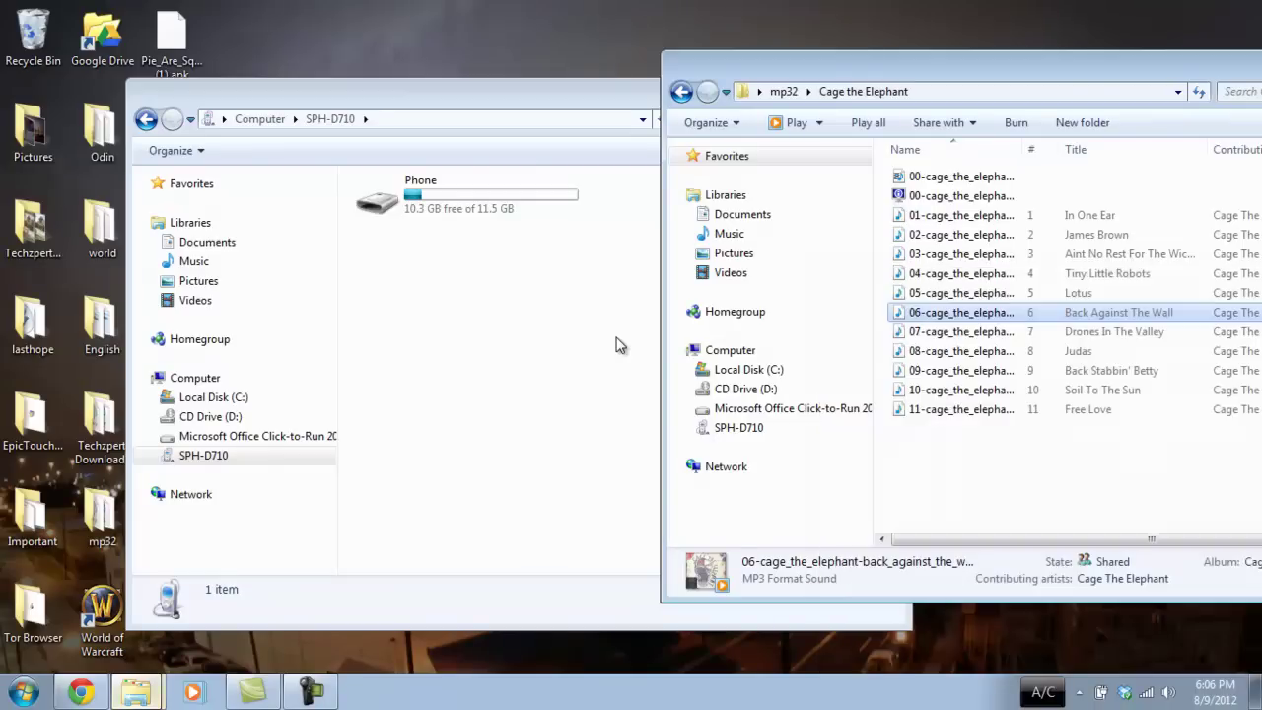
# Step: Paste it into SPH-D710 Phone › Music, alongside the Gorillaz clint eastwood track
pyautogui.click(616, 338)
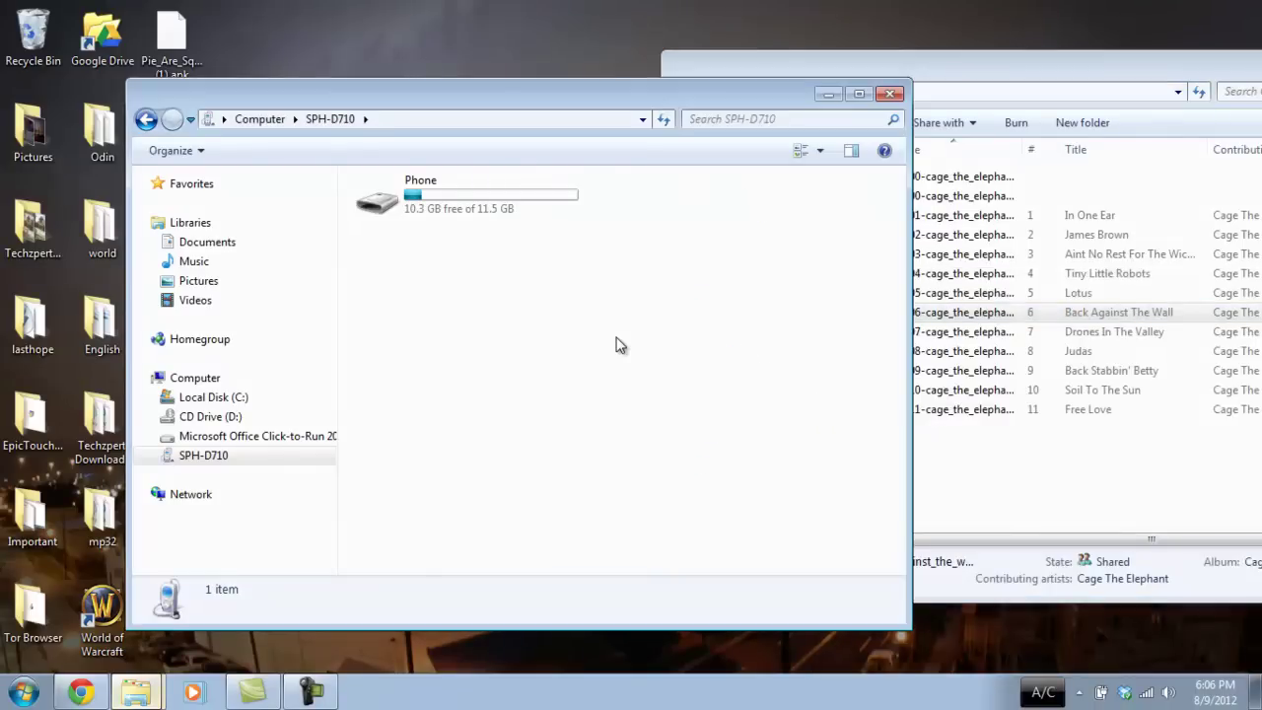
pyautogui.press('Down')
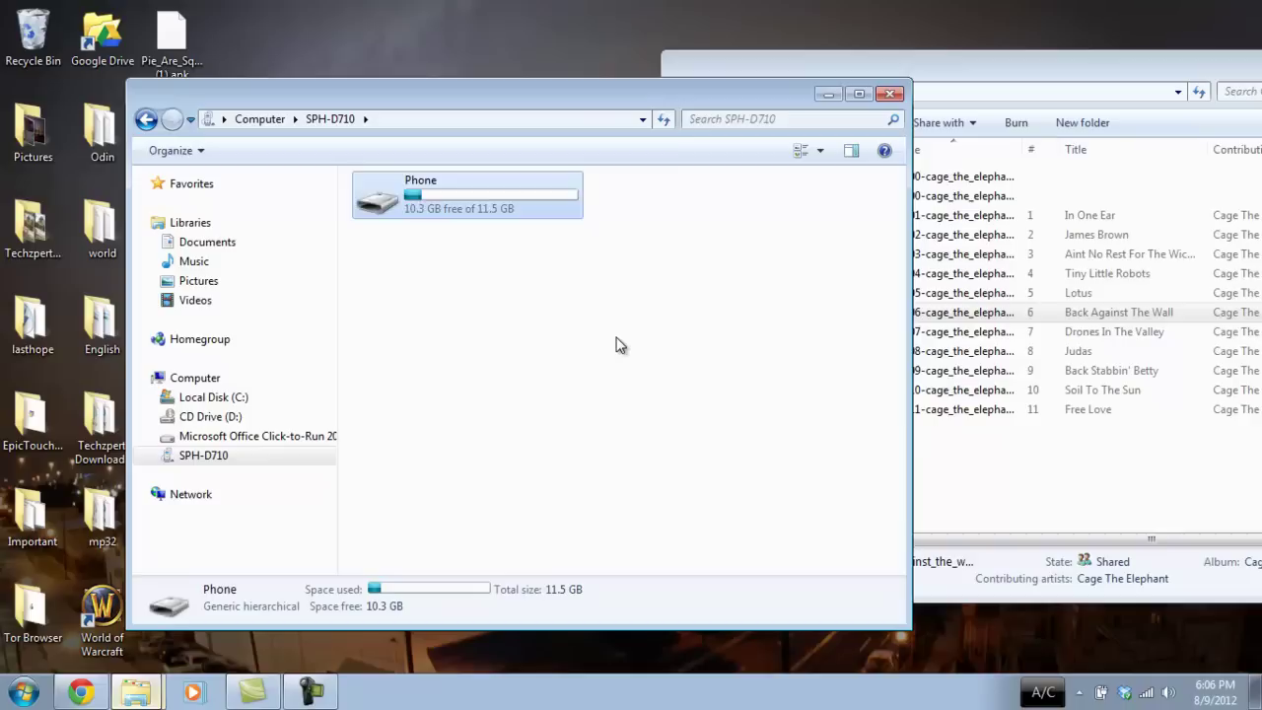
pyautogui.press('Return')
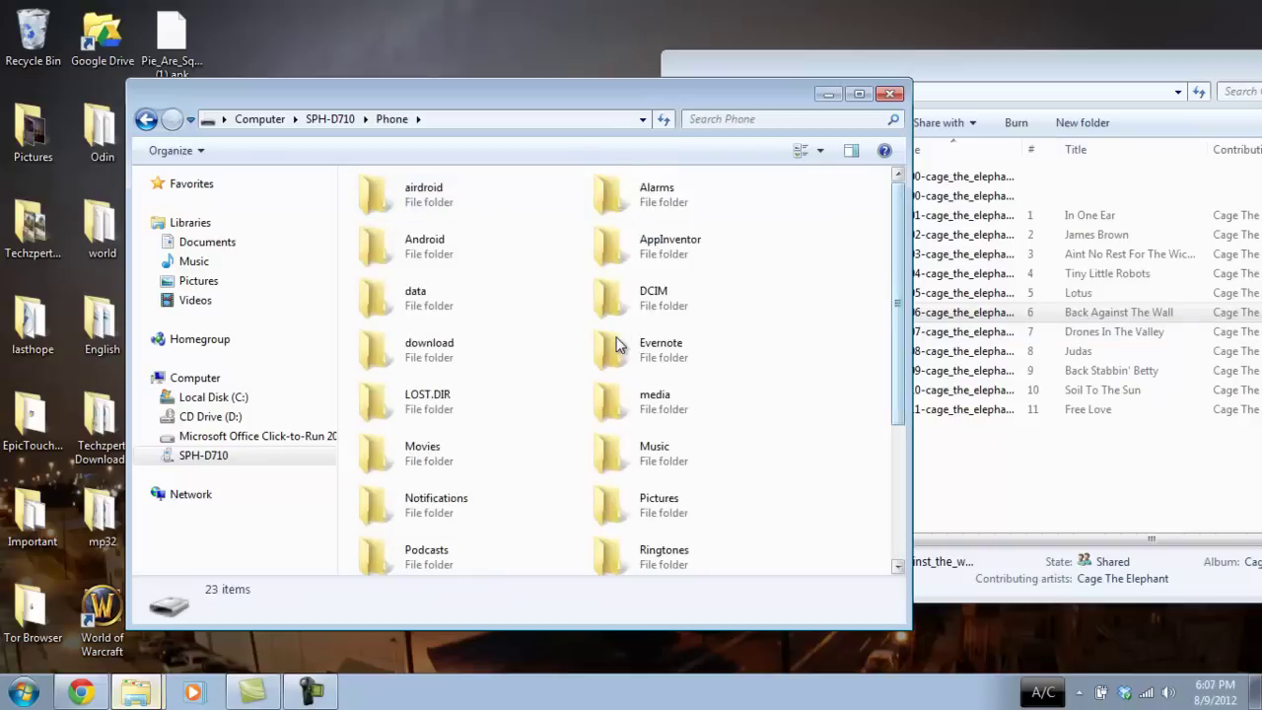
pyautogui.scroll(-3, 616, 338)
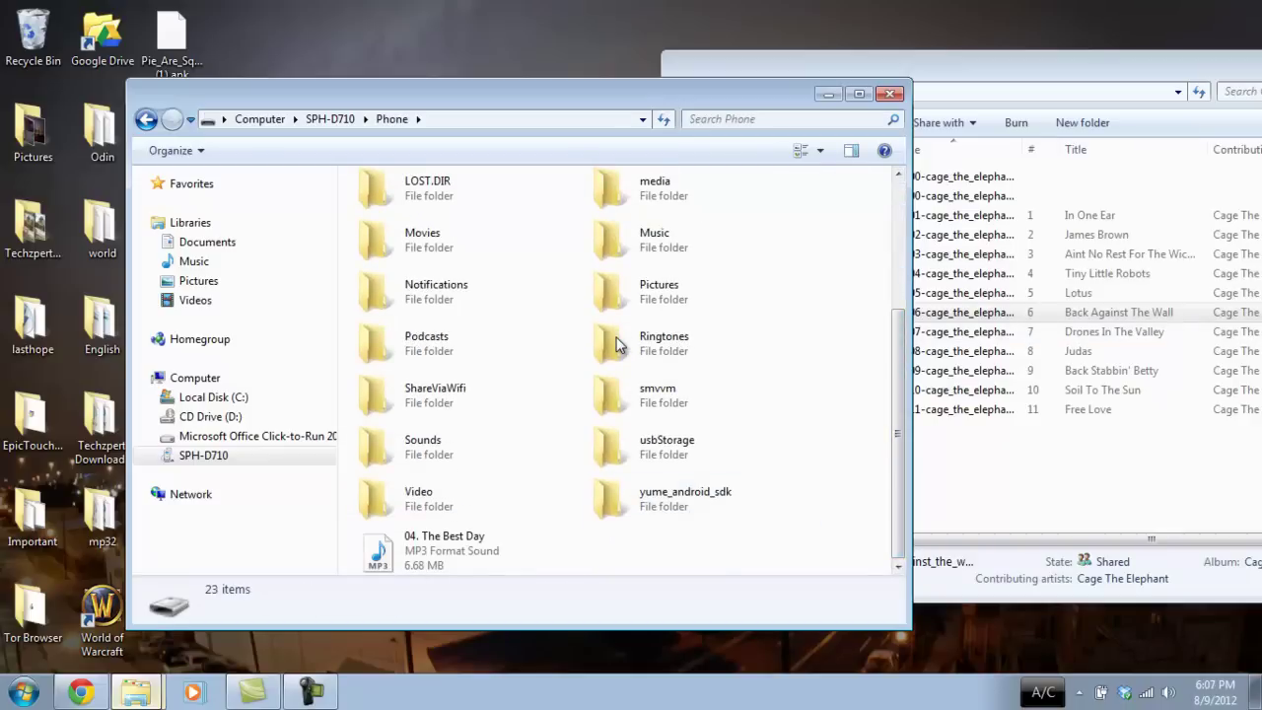
pyautogui.write('mu')
pyautogui.press('Return')
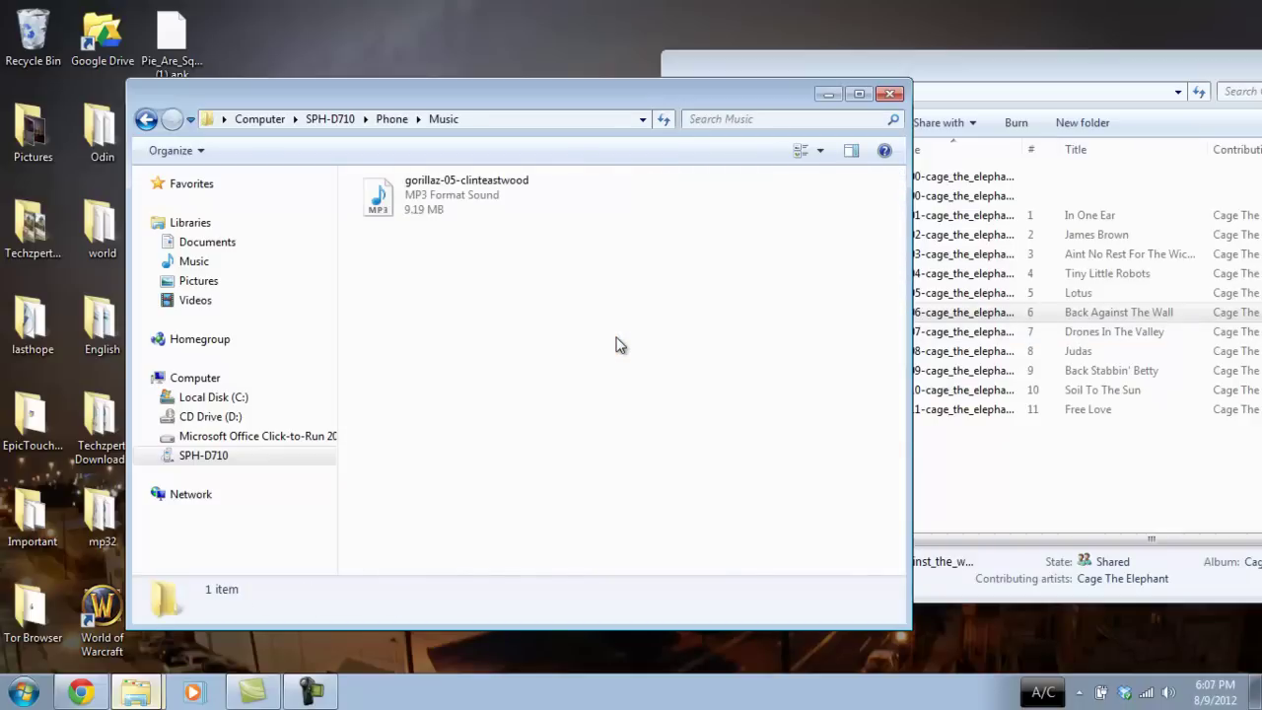
pyautogui.hotkey('shift', 'F10')
pyautogui.press('Down')
pyautogui.press('Down')
pyautogui.press('Down')
pyautogui.press('Down')
pyautogui.press('Return')
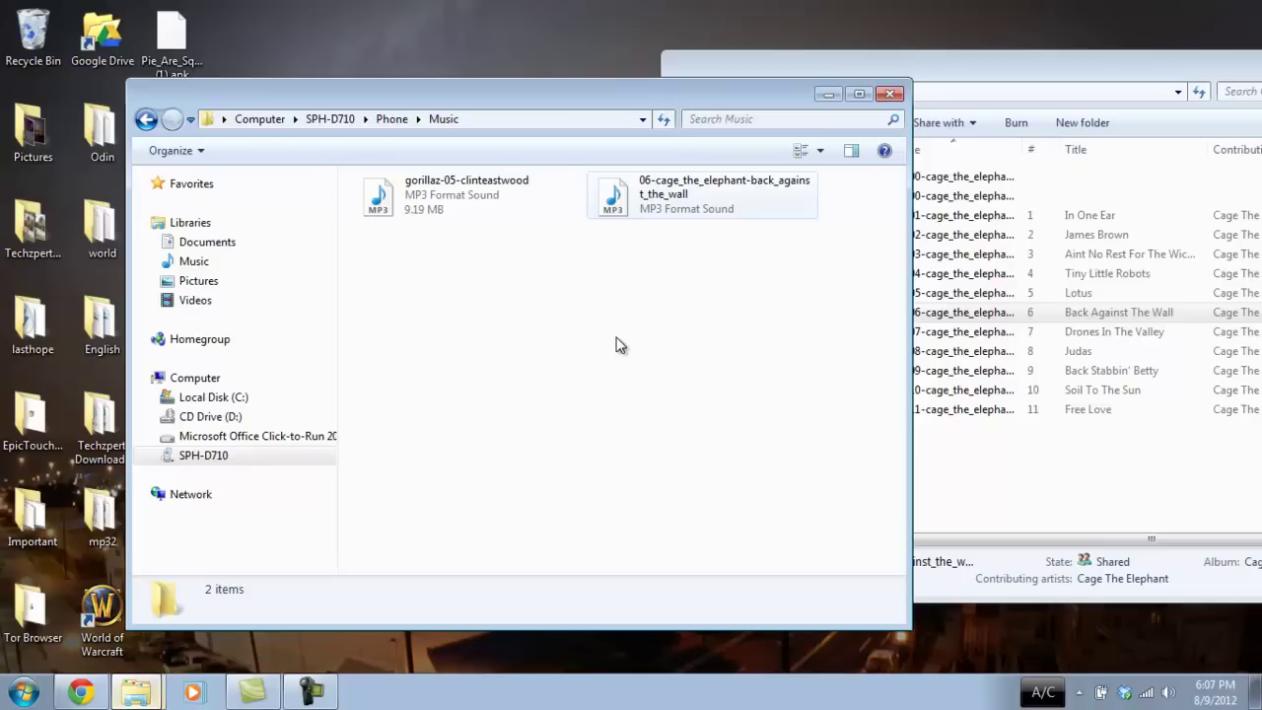
pyautogui.press('Left')
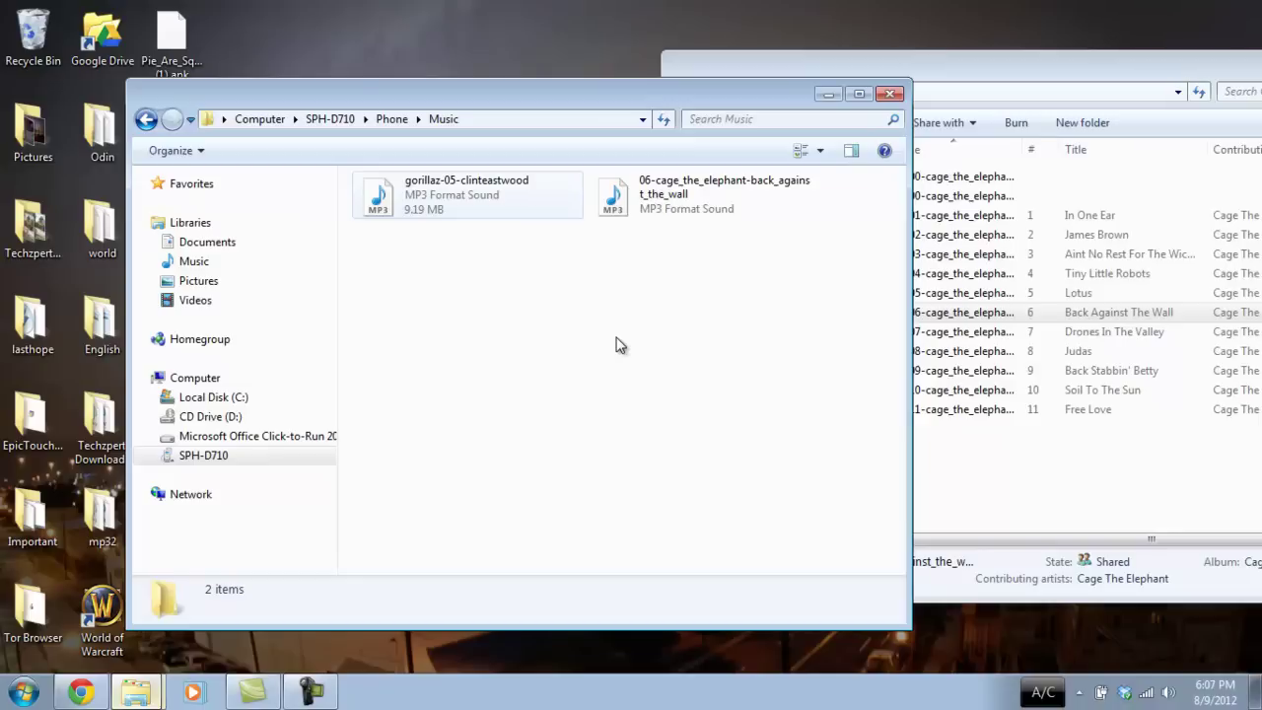
# Step: Move the loose 04. The Best Day MP3 from Phone into the Music folder
pyautogui.press('BackSpace')
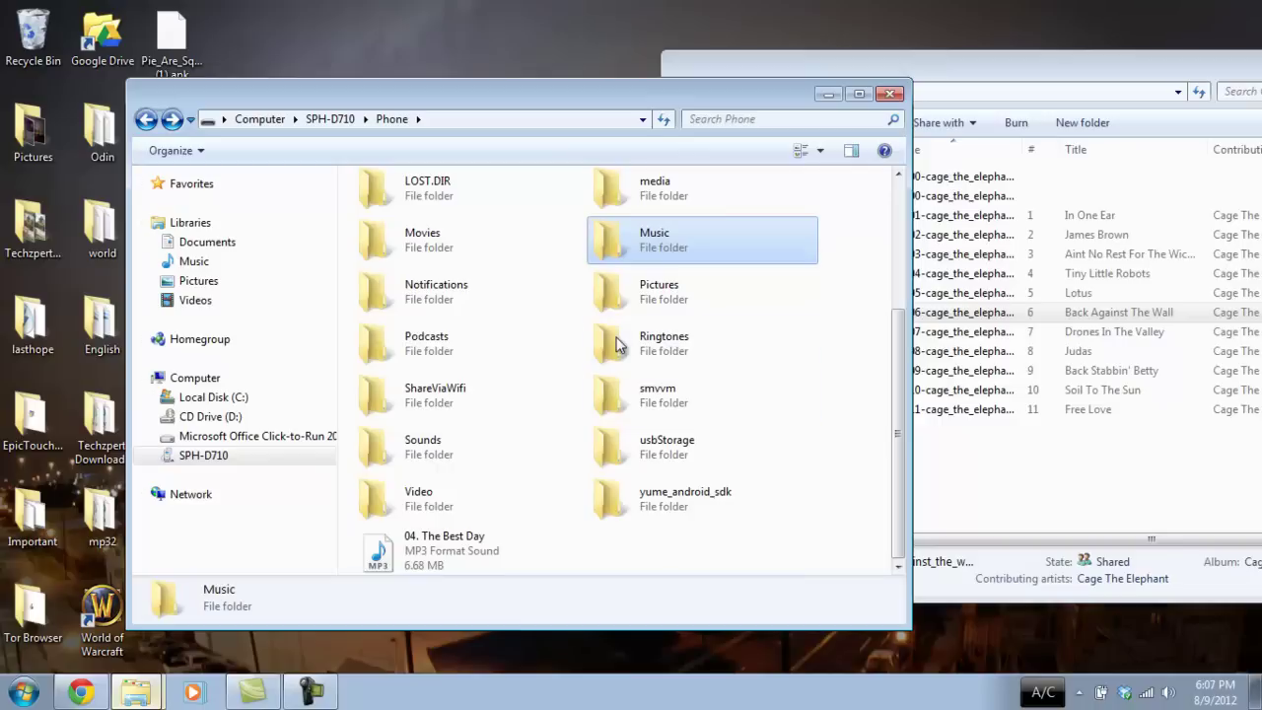
pyautogui.press('Return')
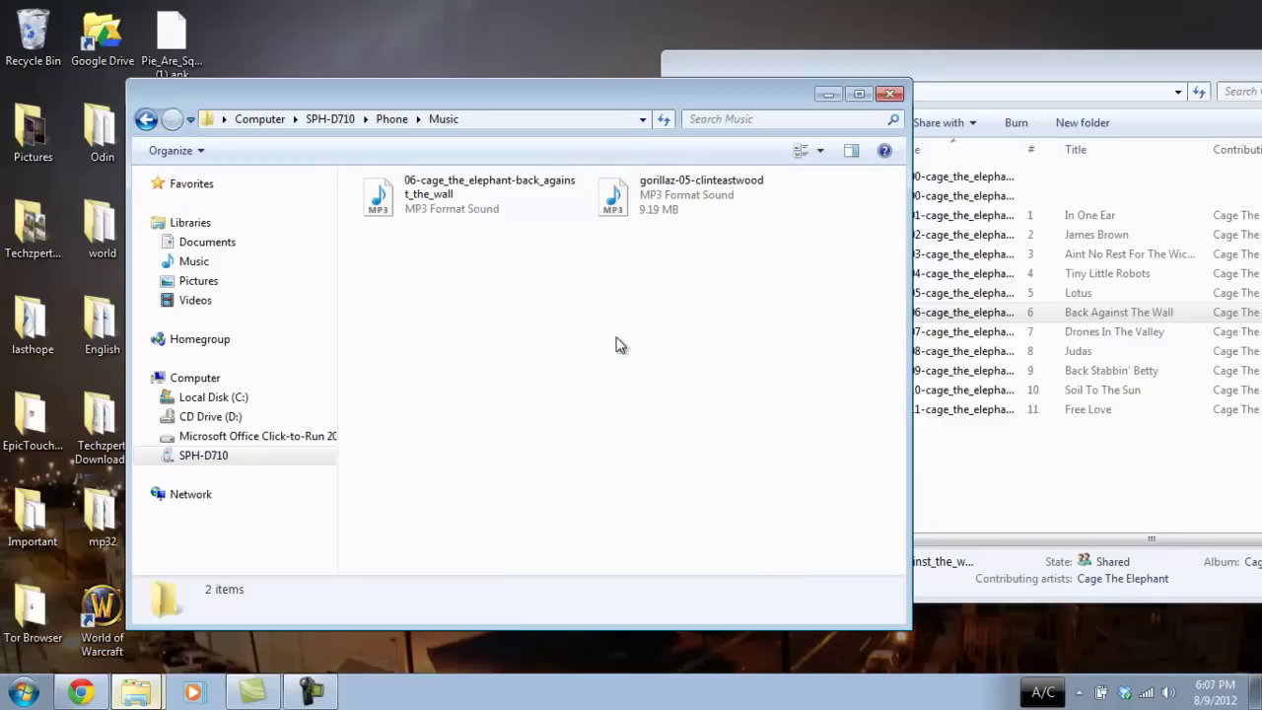
pyautogui.press('BackSpace')
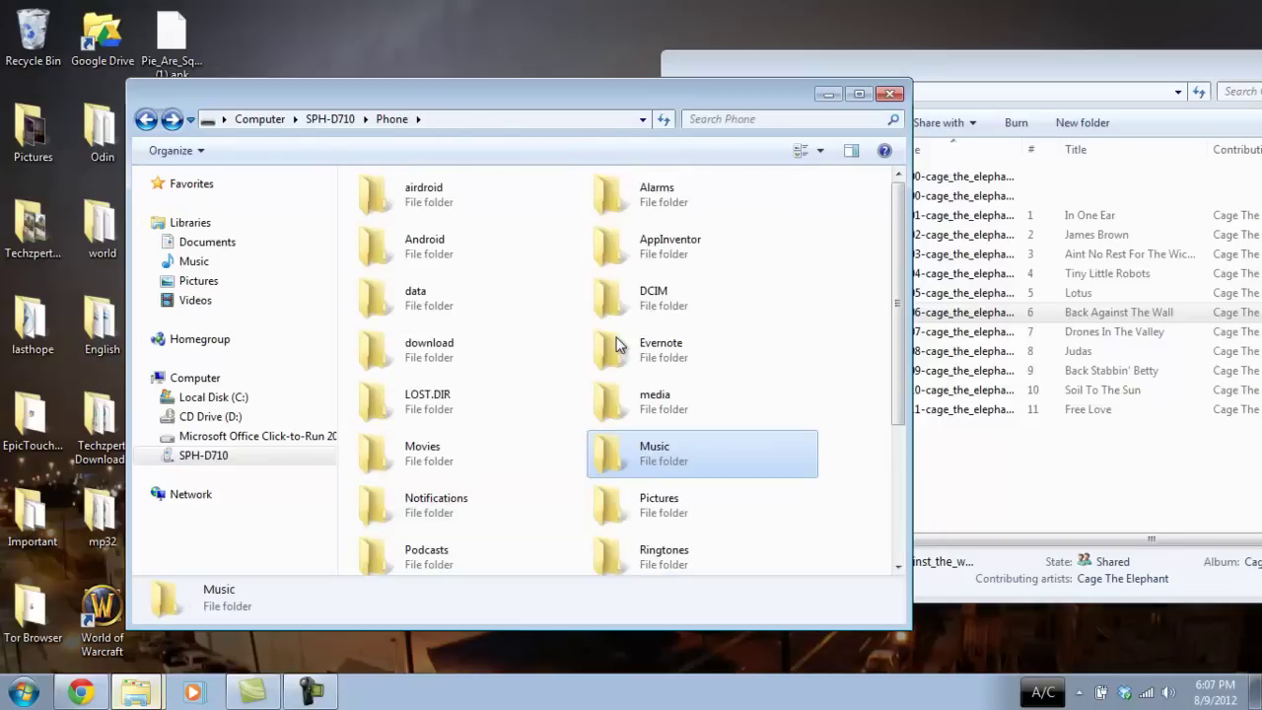
pyautogui.hotkey('ctrl', 'v')
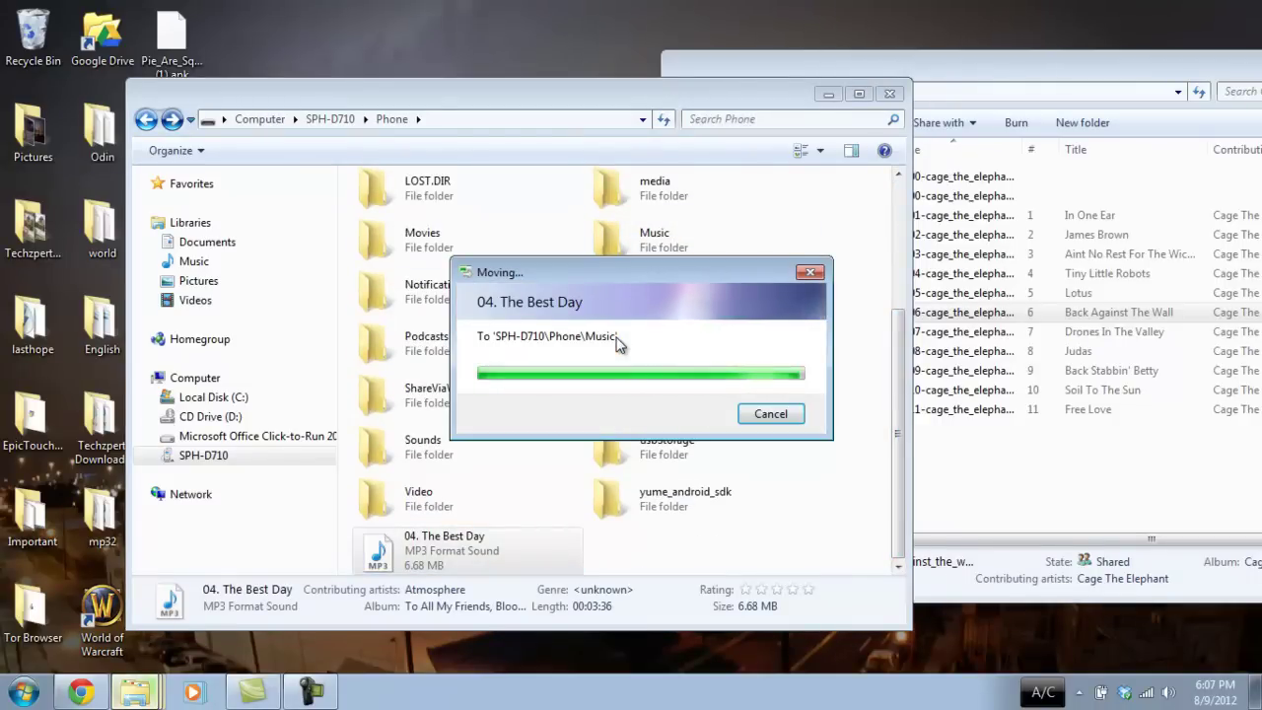
# Step: Reopen SPH-D710 Phone › Music to confirm it now holds 3 tracks
pyautogui.press('BackSpace')
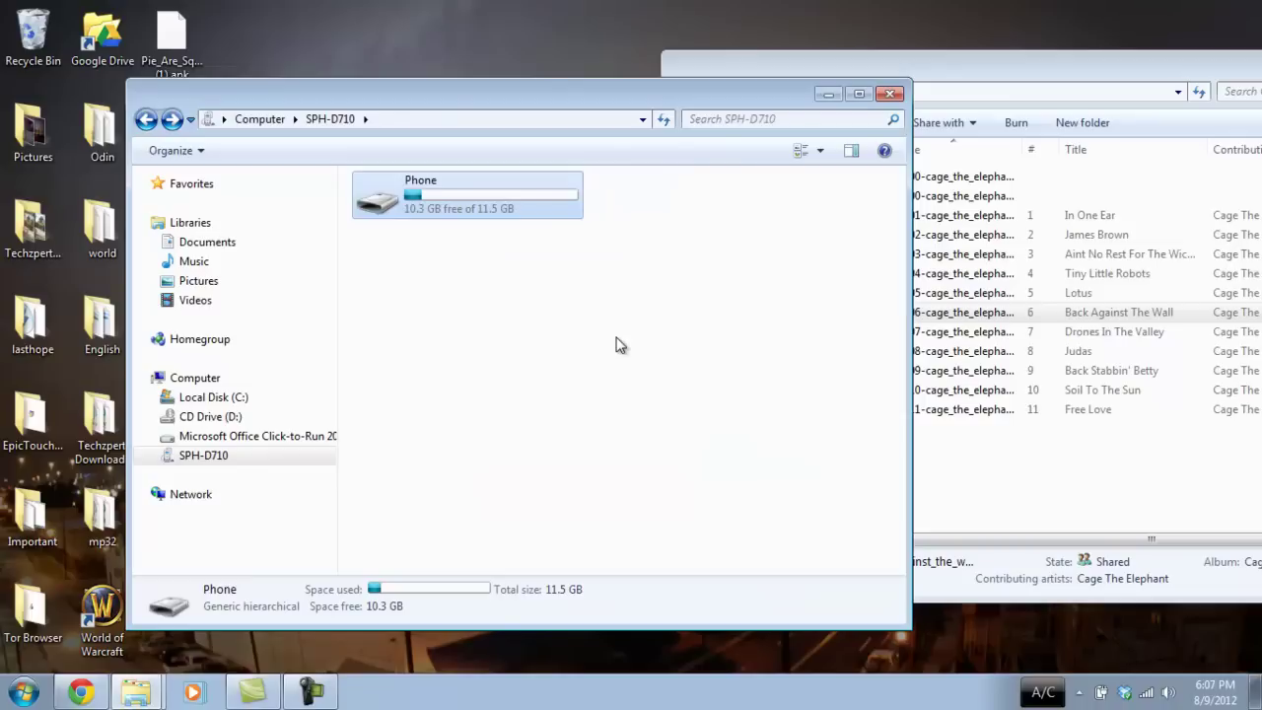
pyautogui.press('Return')
pyautogui.press('BackSpace')
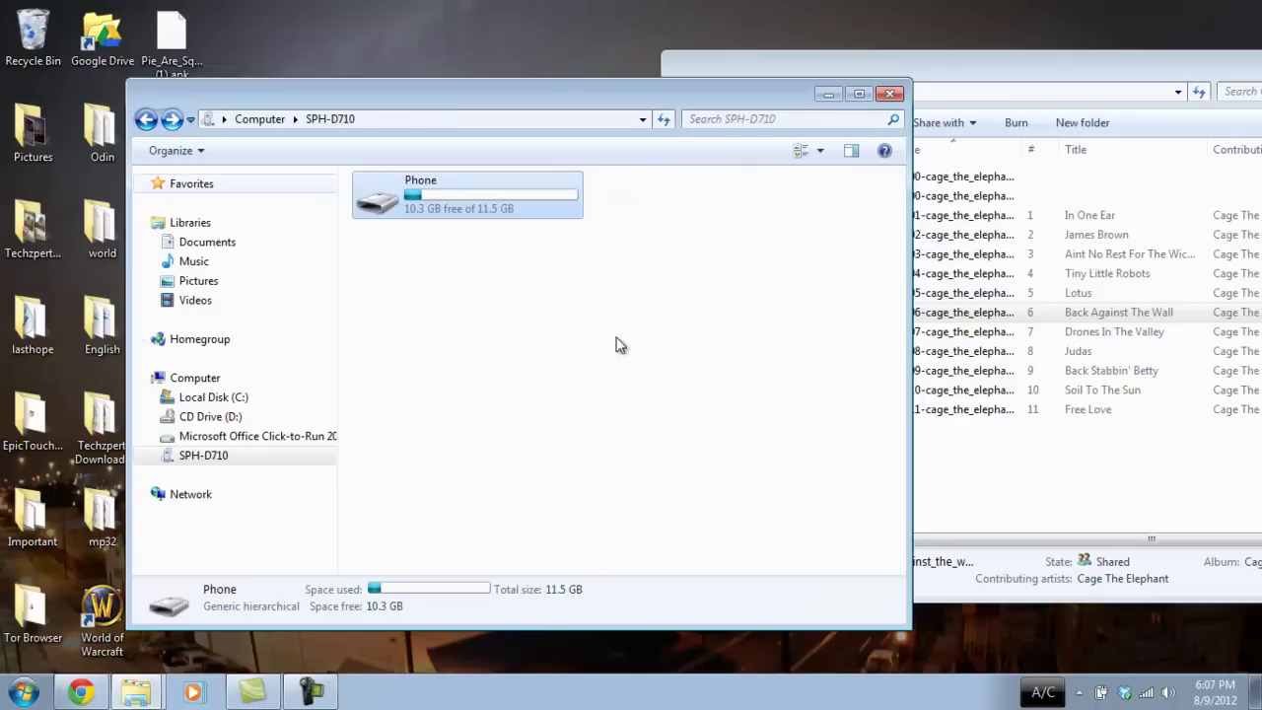
pyautogui.press('Return')
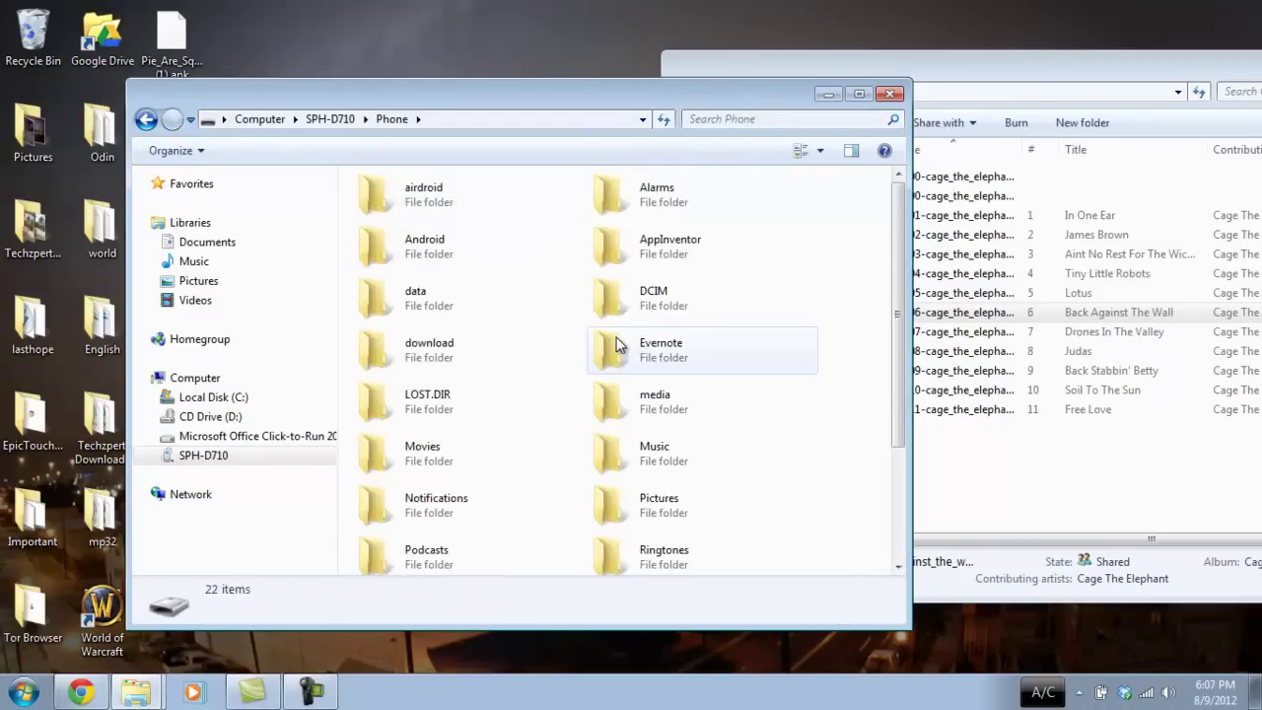
pyautogui.scroll(-2, 616, 344)
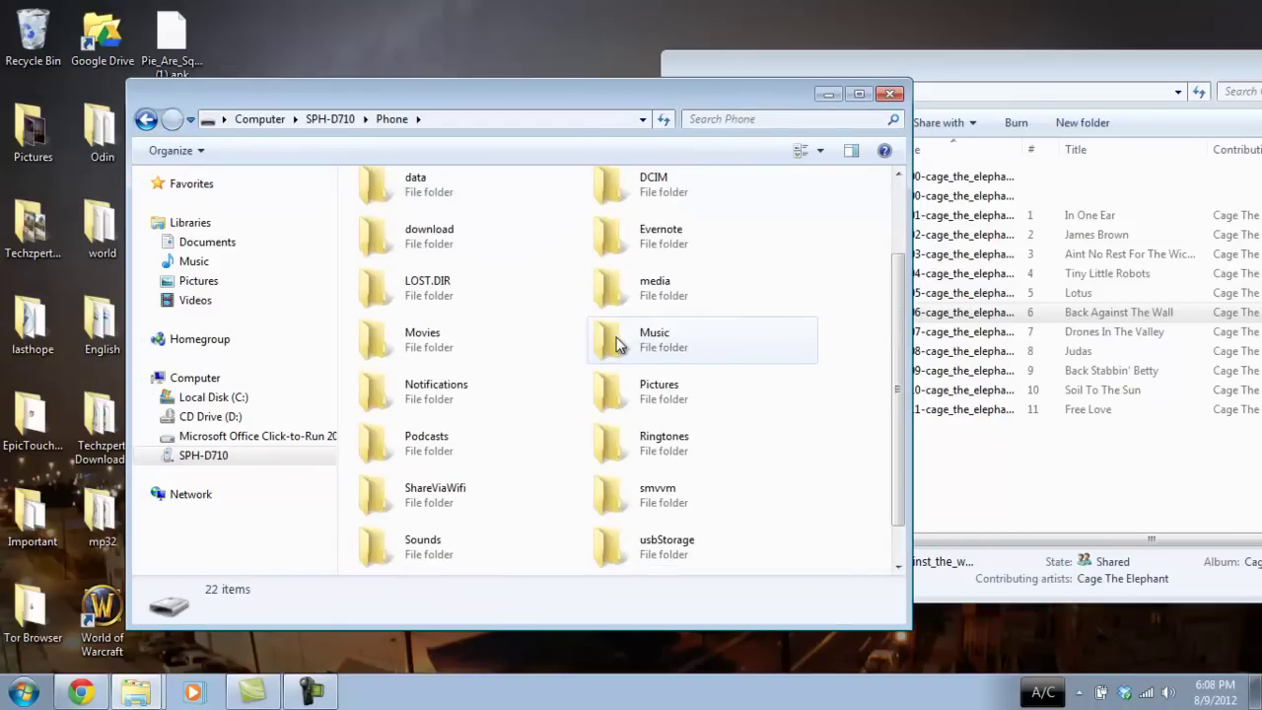
pyautogui.doubleClick(618, 345)
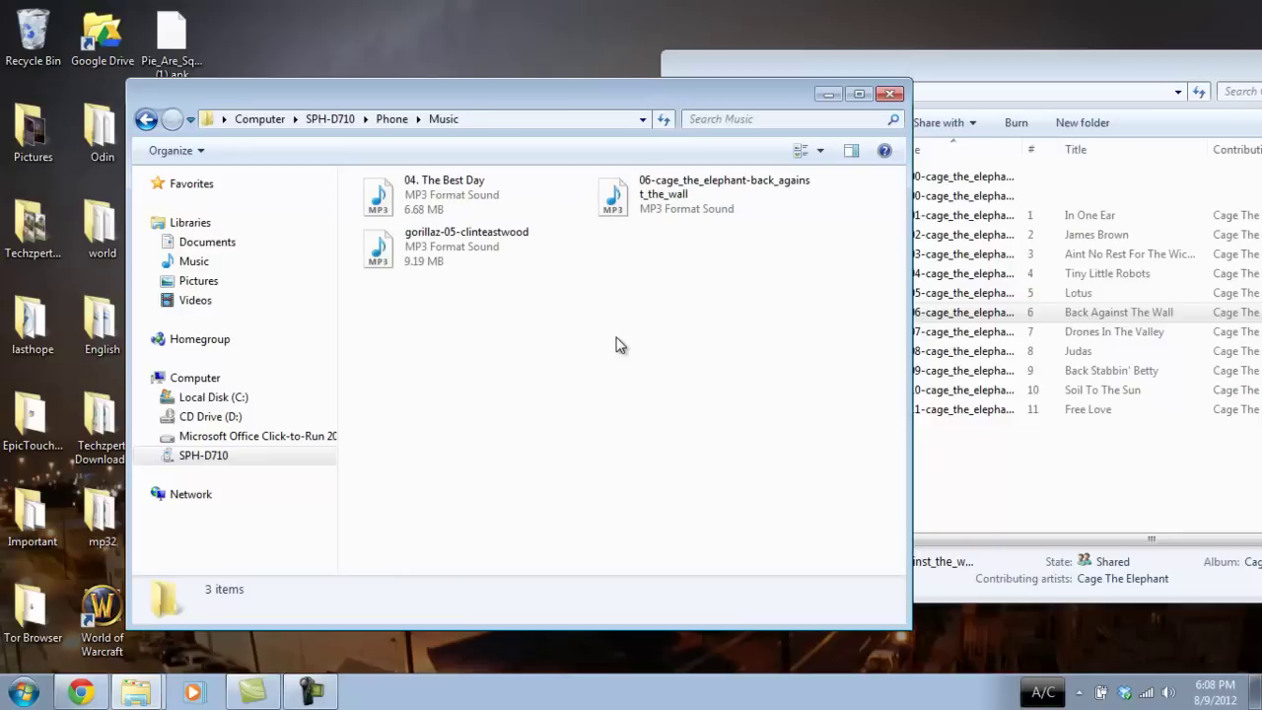